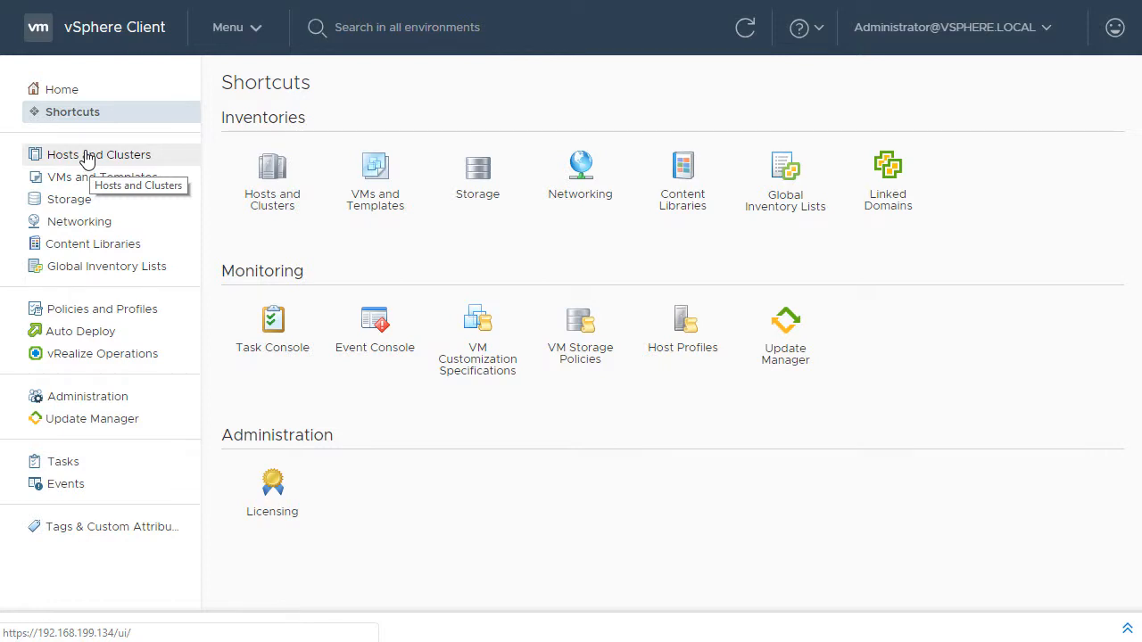
Show the configuration settings of vCenter Server 192.168.199.134 in the Hosts and Clusters inventory
{"action": "left_click", "coordinate": [86, 159]}
{"action": "left_click", "coordinate": [85, 124]}
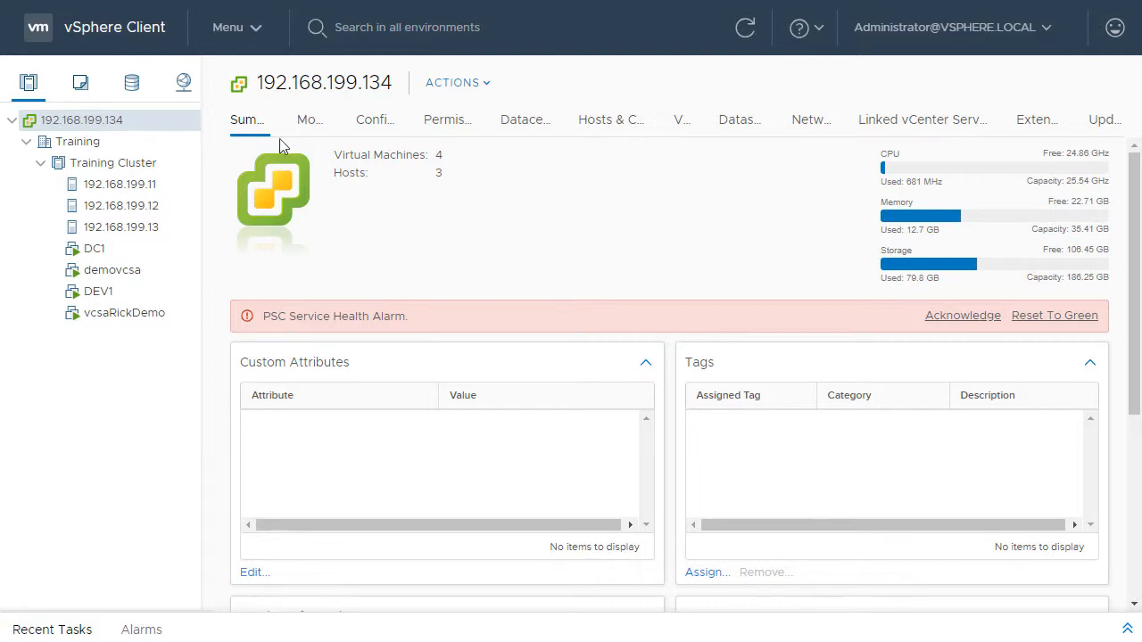
{"action": "left_click", "coordinate": [365, 133]}
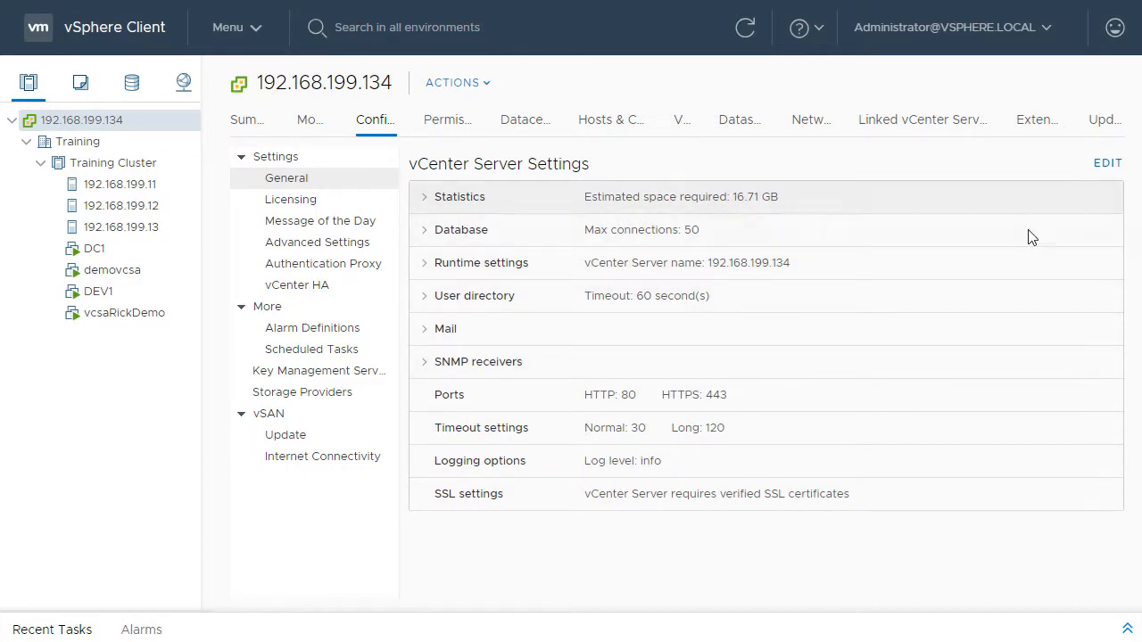
Try the trivia log level in the vCenter logging settings, set it back to info and discard the edit
{"action": "left_click", "coordinate": [1105, 165]}
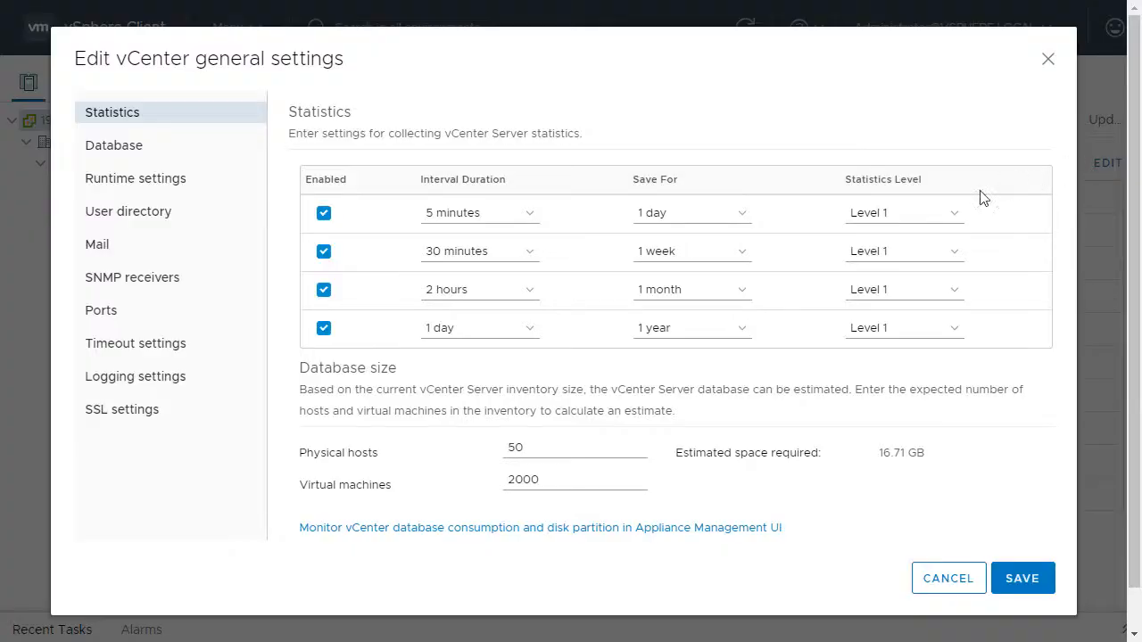
{"action": "left_click", "coordinate": [143, 381]}
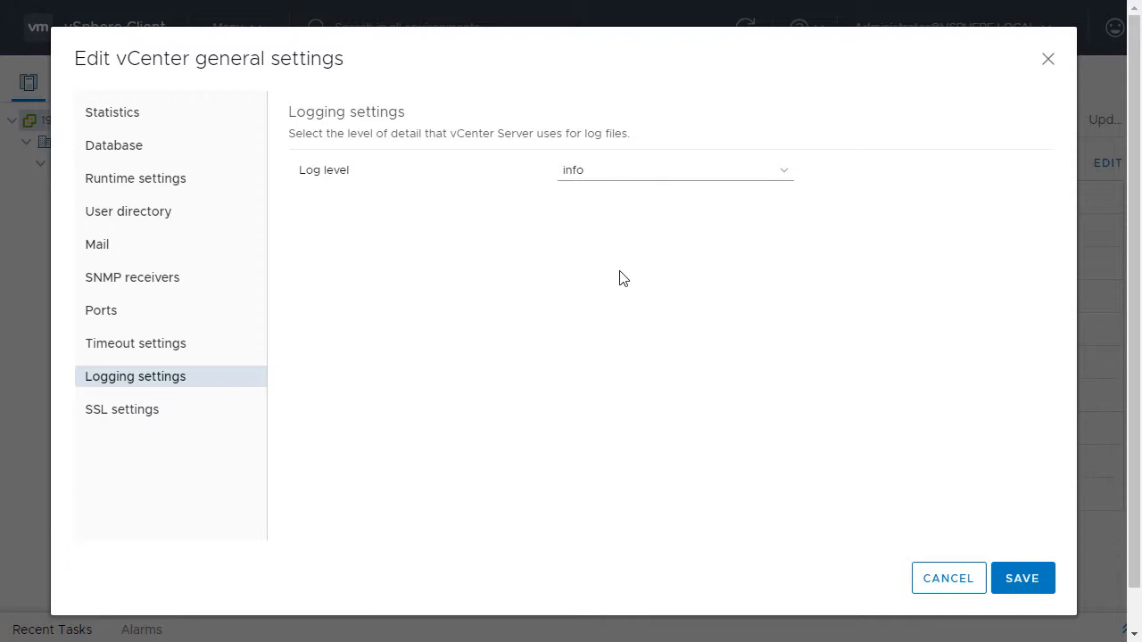
{"action": "left_click", "coordinate": [674, 174]}
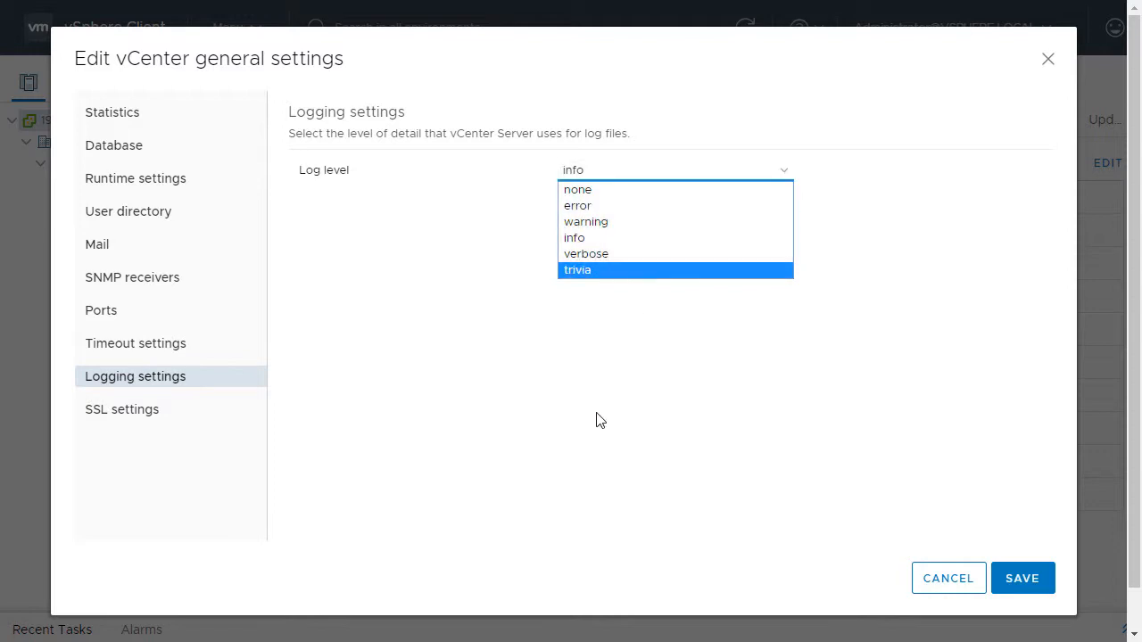
{"action": "left_click", "coordinate": [605, 272]}
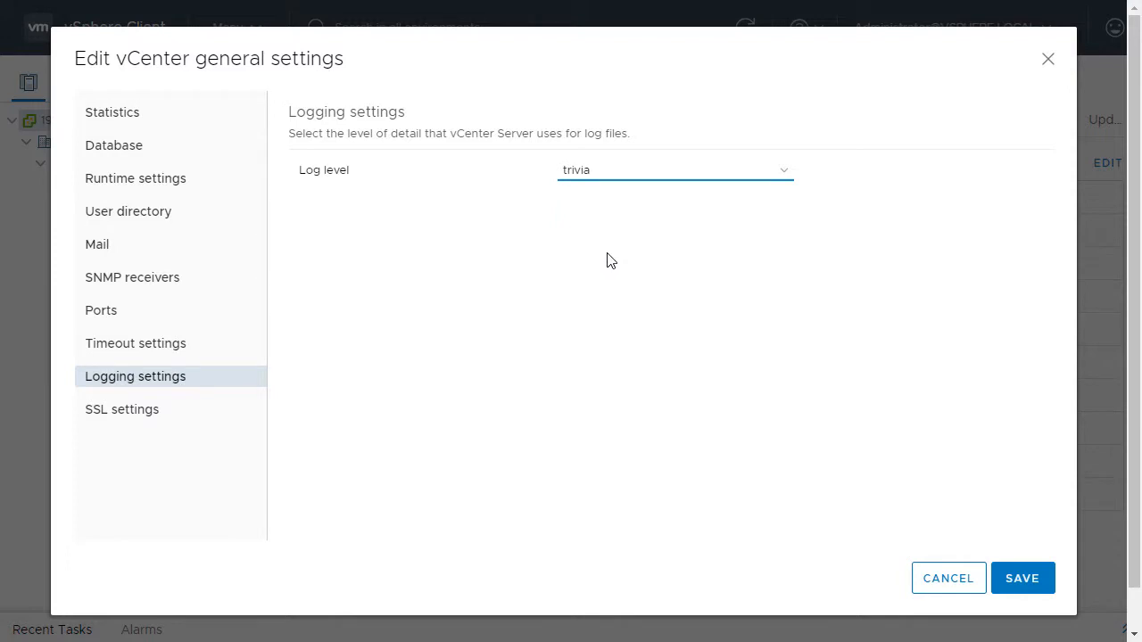
{"action": "left_click", "coordinate": [610, 178]}
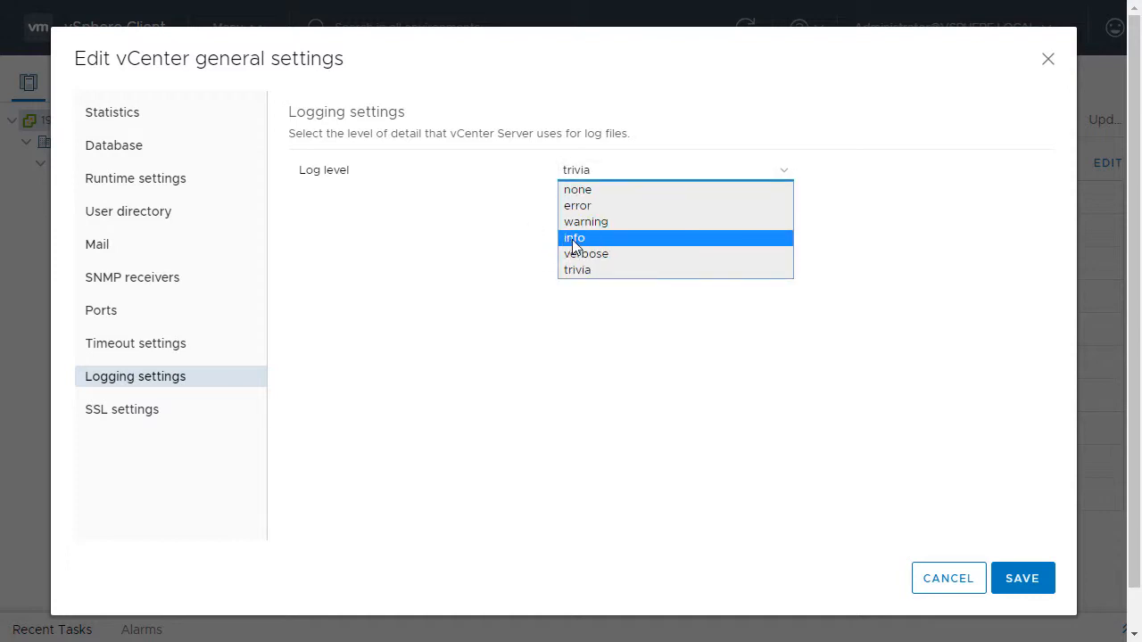
{"action": "left_click", "coordinate": [572, 239]}
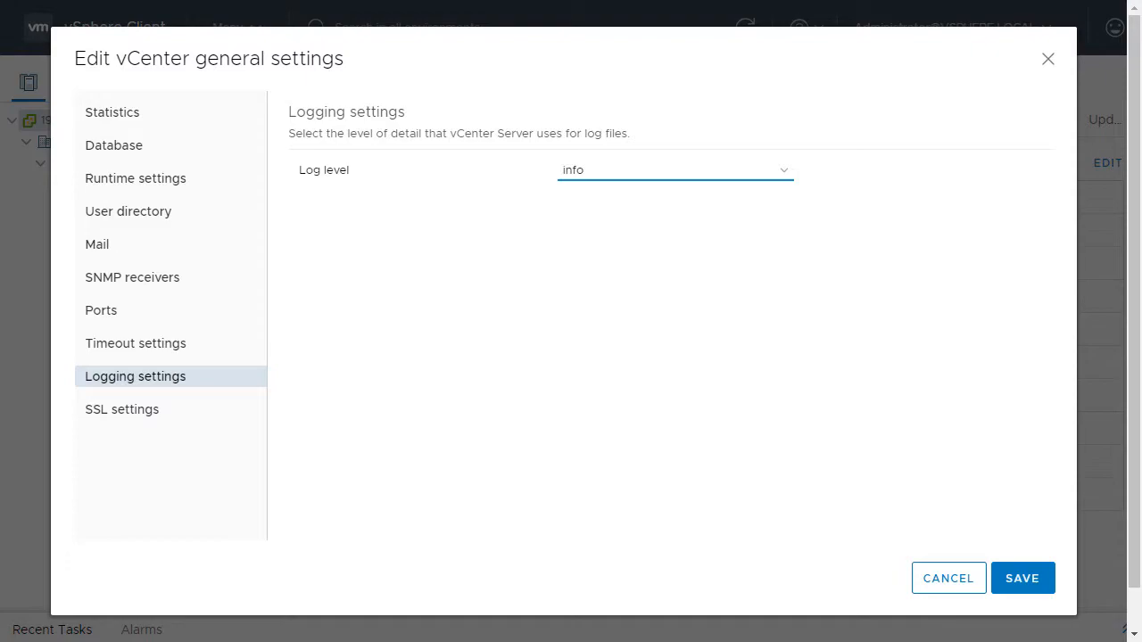
{"action": "left_click", "coordinate": [960, 589]}
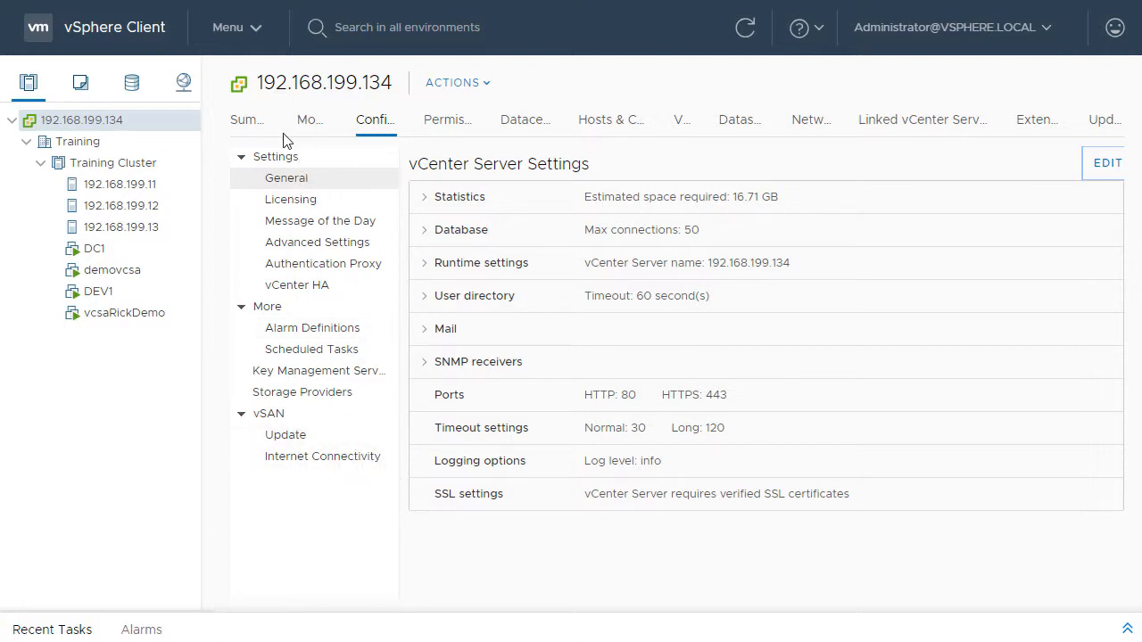
Start a system log export for 192.168.199.134 covering all hosts, and include the vCenter Server and vSphere UI Client logs
{"action": "left_click", "coordinate": [478, 89]}
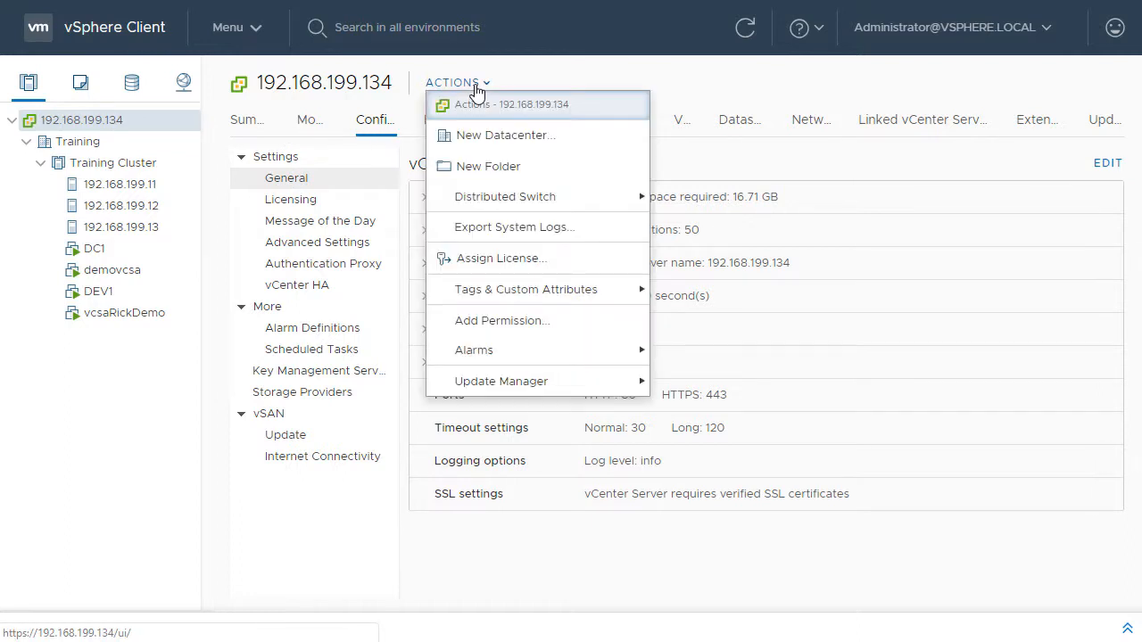
{"action": "left_click", "coordinate": [510, 234]}
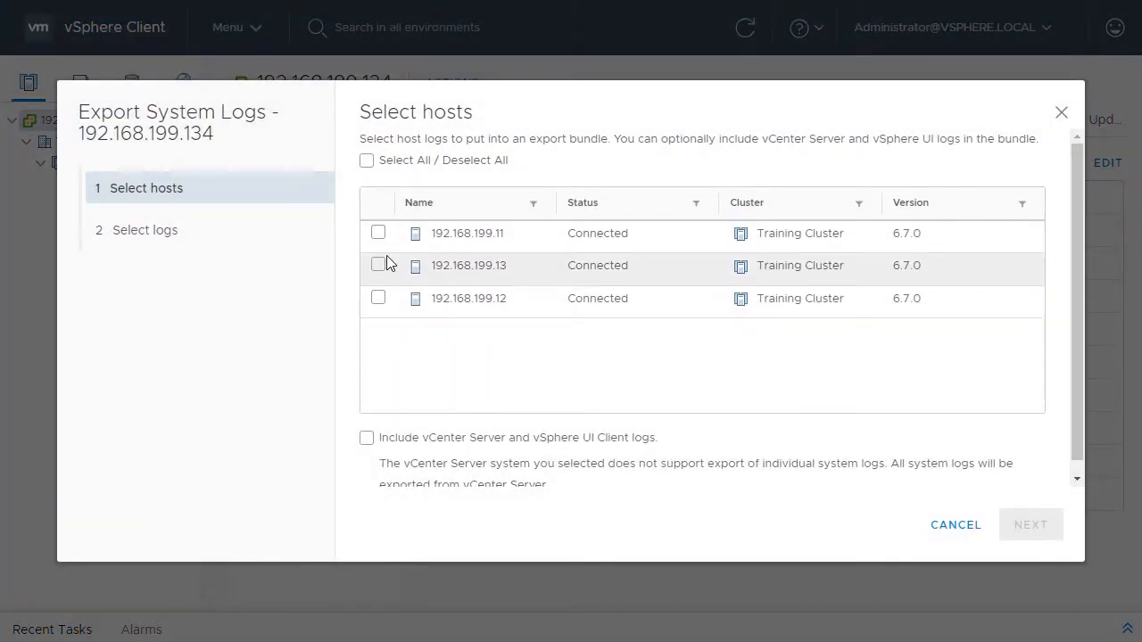
{"action": "left_click", "coordinate": [368, 162]}
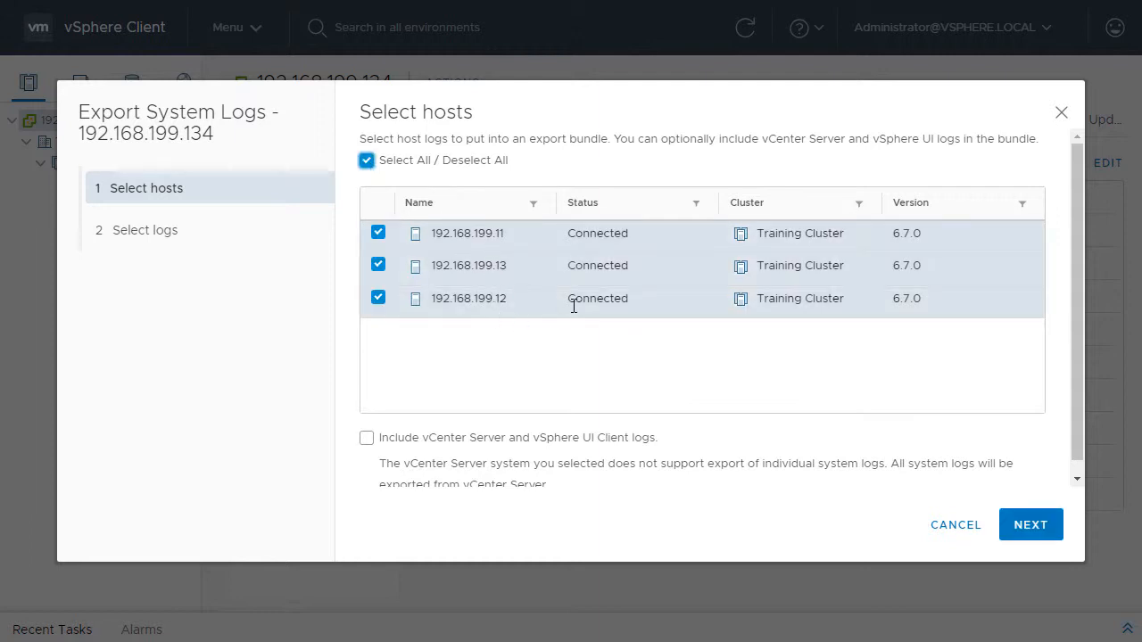
{"action": "left_click_drag", "start_coordinate": [1076, 282], "coordinate": [1074, 320]}
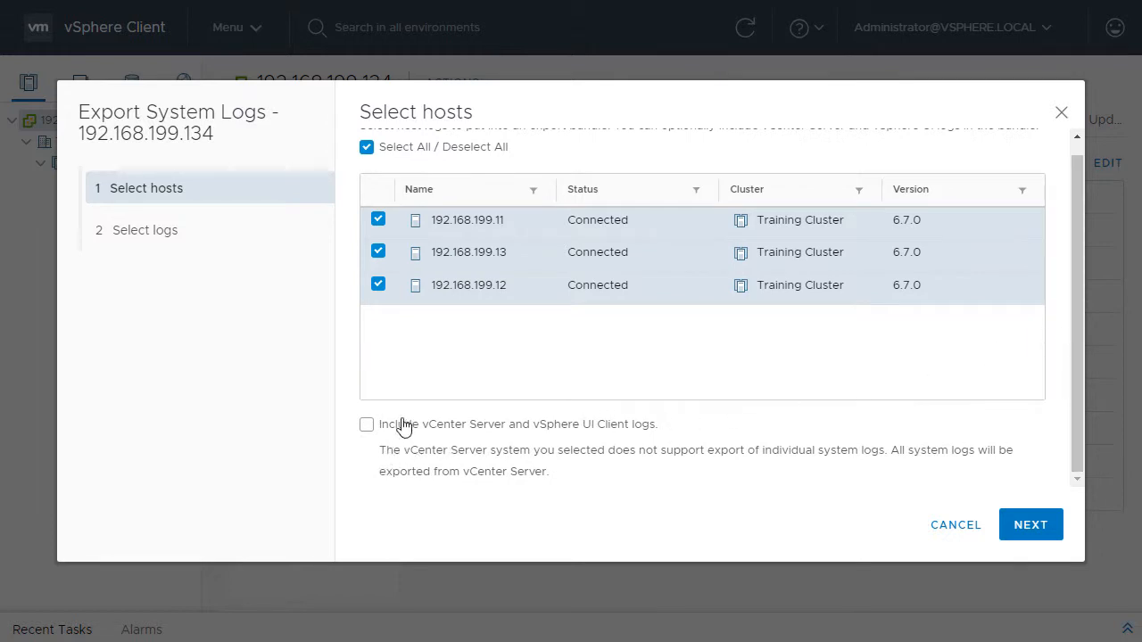
{"action": "left_click", "coordinate": [368, 426]}
{"action": "left_click", "coordinate": [1032, 530]}
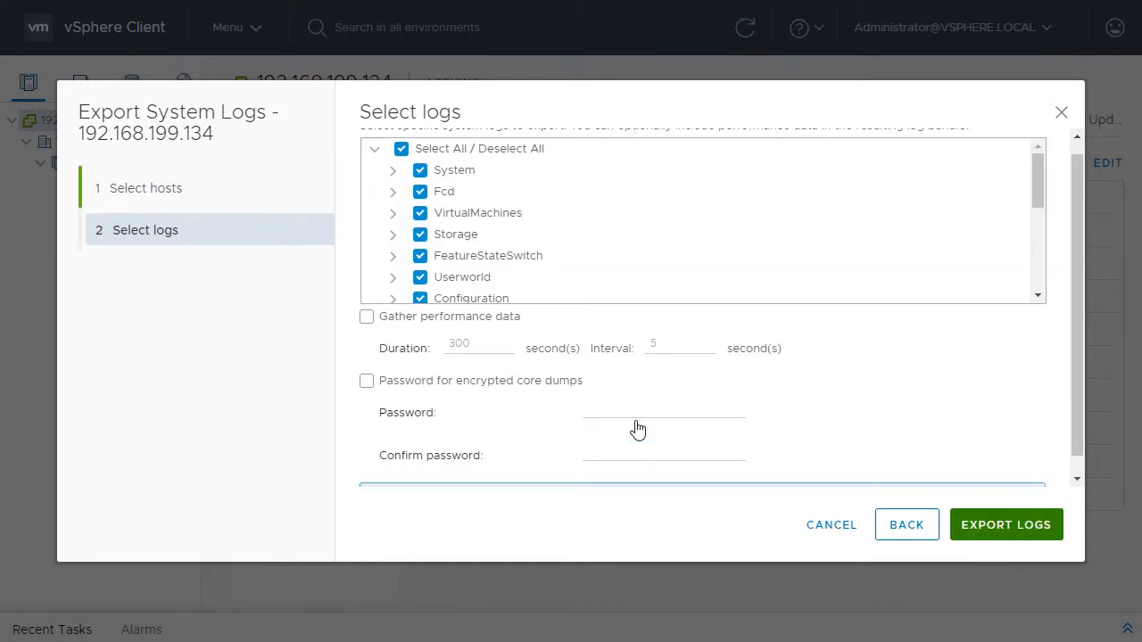
Look through the log categories available for the export, including the Configuration category
{"action": "left_click_drag", "start_coordinate": [1036, 175], "coordinate": [1033, 220]}
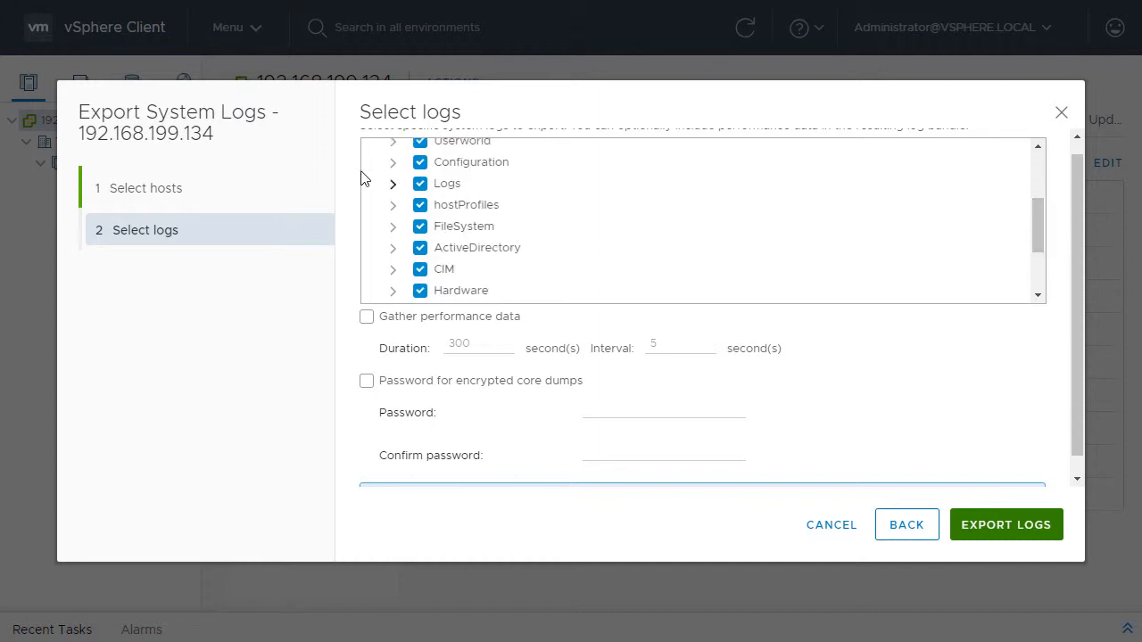
{"action": "left_click", "coordinate": [419, 162]}
{"action": "left_click", "coordinate": [395, 164]}
{"action": "left_click_drag", "start_coordinate": [1035, 225], "coordinate": [1040, 164]}
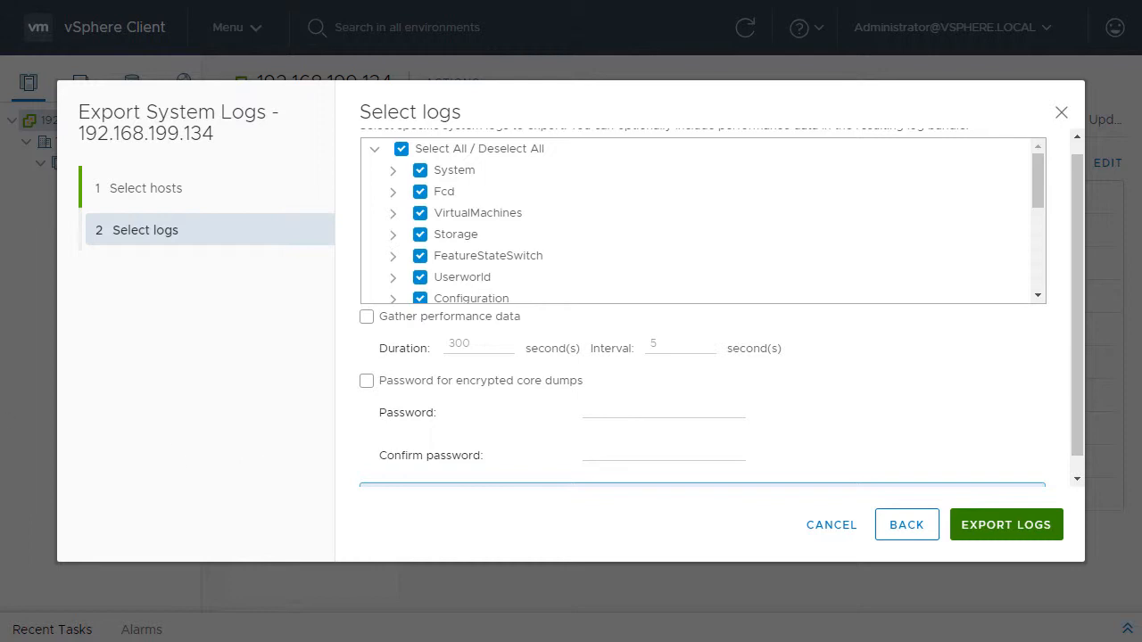
Try limiting the export to the Hardware logs only, and reselect all log categories
{"action": "left_click", "coordinate": [402, 150]}
{"action": "scroll", "coordinate": [401, 255], "scroll_direction": "down", "scroll_amount": 2}
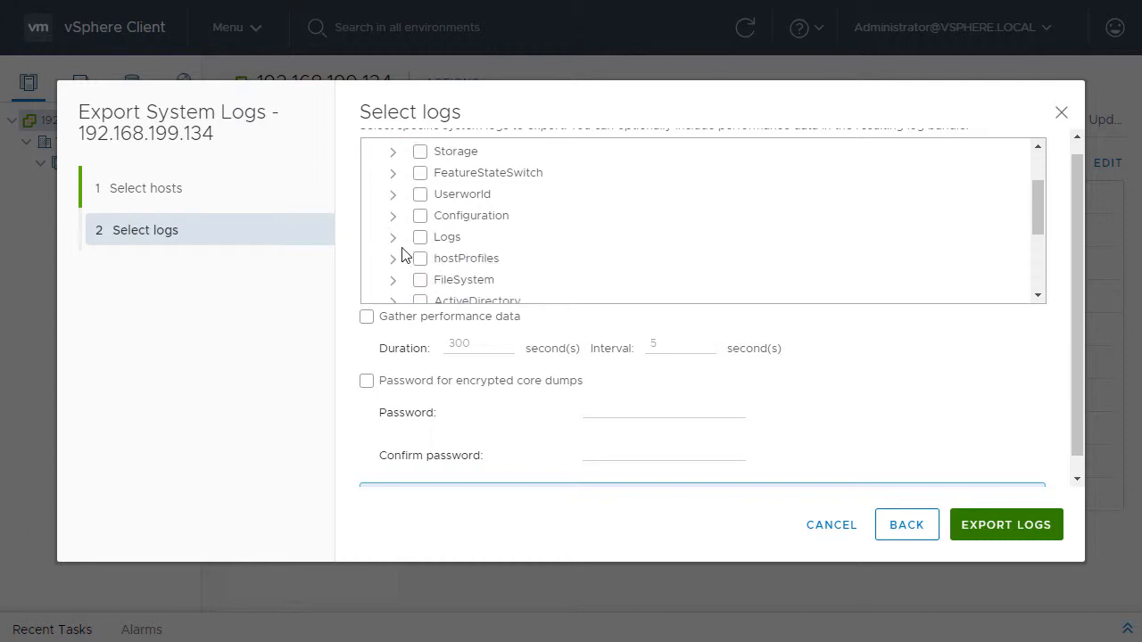
{"action": "scroll", "coordinate": [412, 276], "scroll_direction": "down", "scroll_amount": 2}
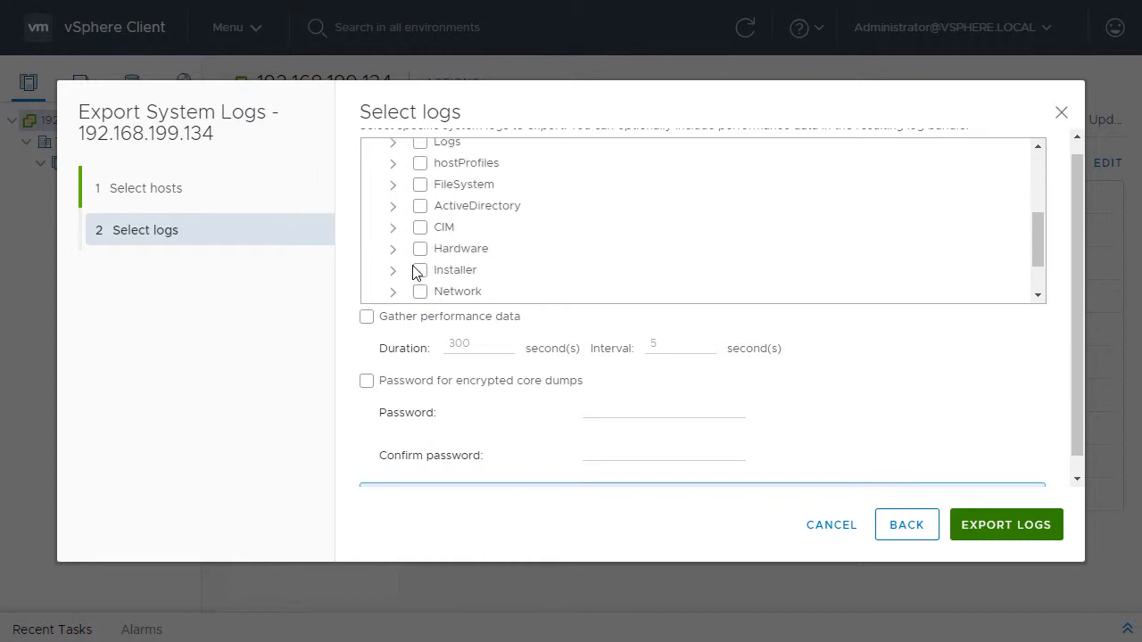
{"action": "left_click", "coordinate": [419, 249]}
{"action": "scroll", "coordinate": [401, 294], "scroll_direction": "up", "scroll_amount": 4}
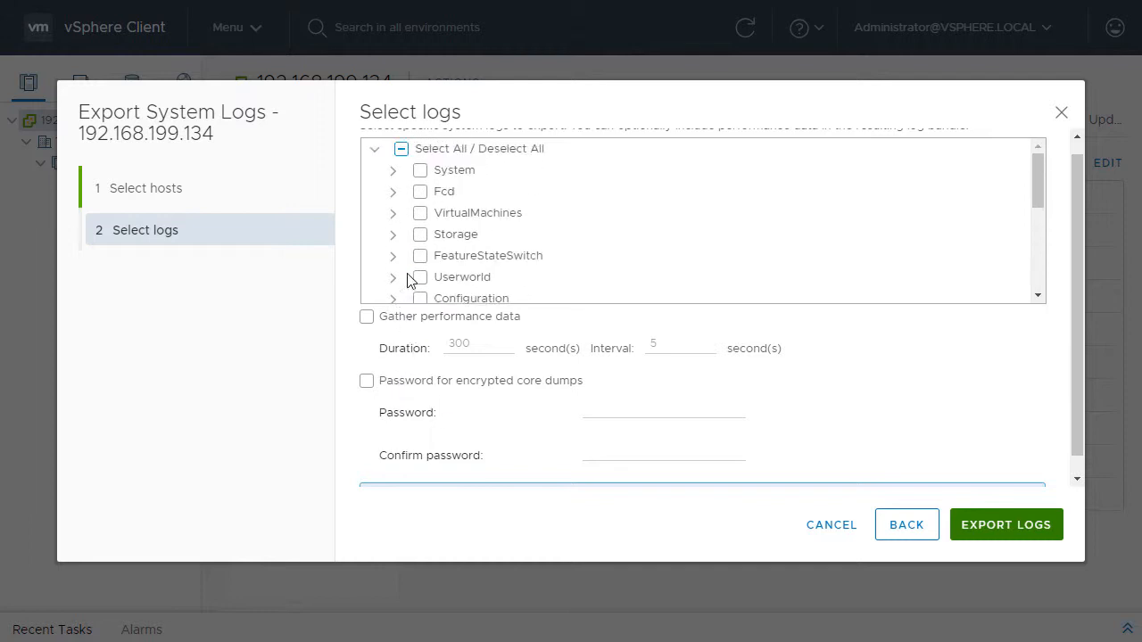
{"action": "left_click", "coordinate": [402, 149]}
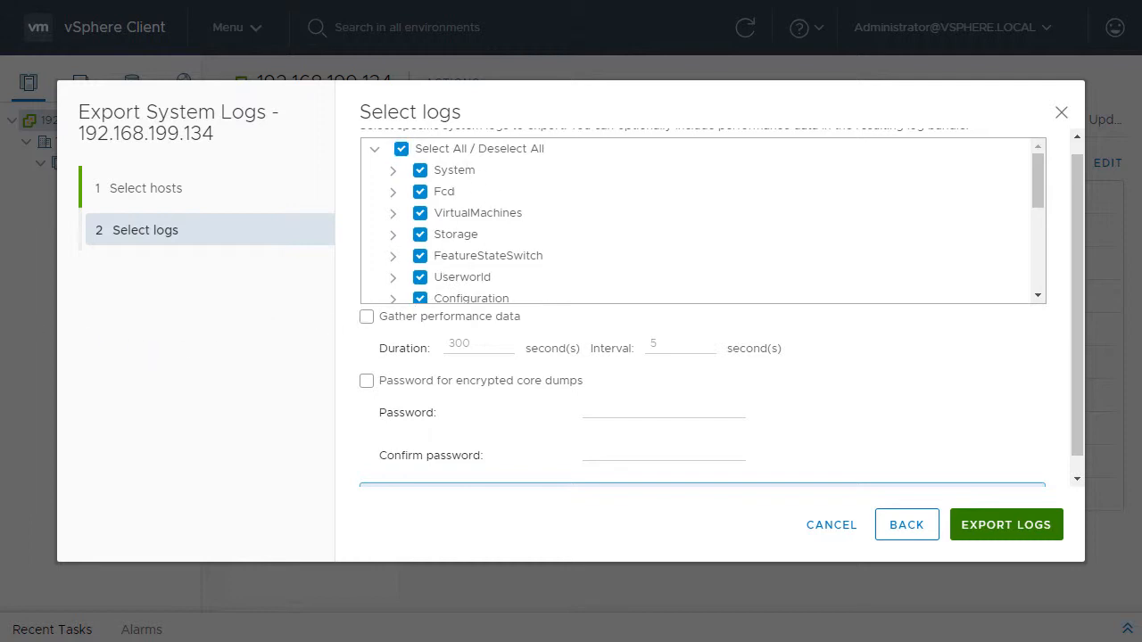
Try enabling performance data gathering and a password for encrypted core dumps, turning each option off again
{"action": "left_click", "coordinate": [368, 318]}
{"action": "left_click", "coordinate": [366, 325]}
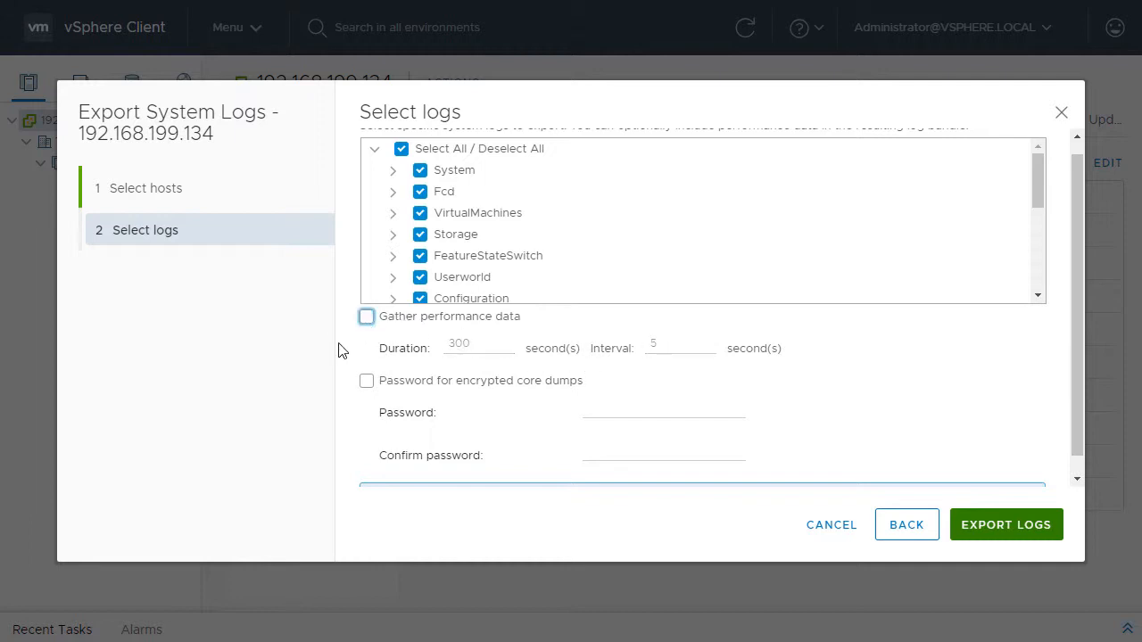
{"action": "left_click", "coordinate": [366, 383]}
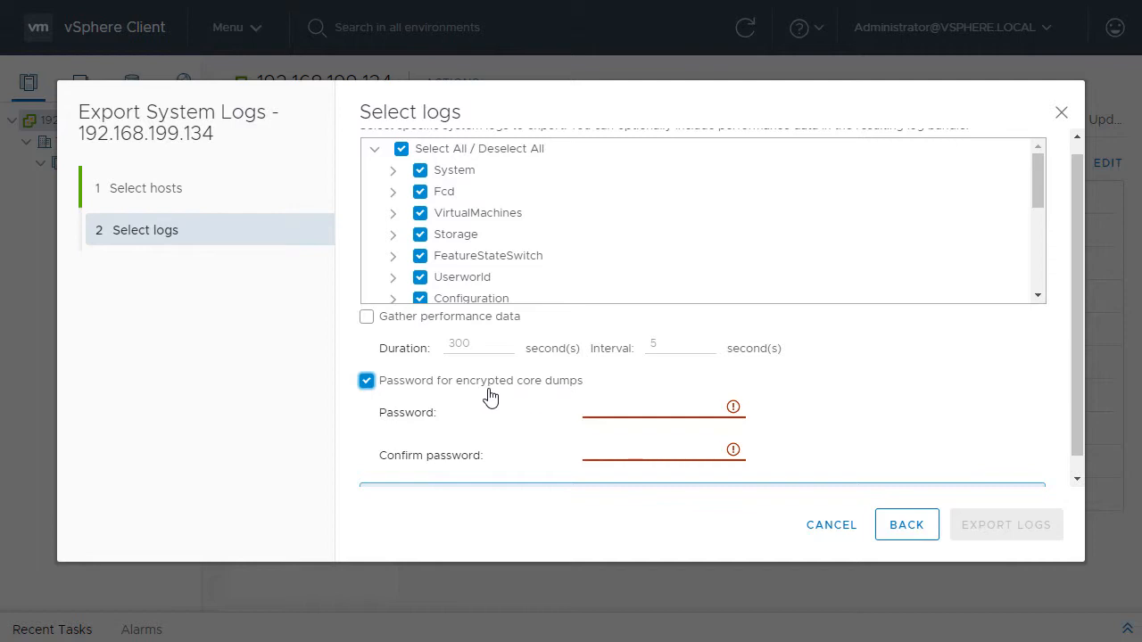
{"action": "left_click", "coordinate": [399, 391]}
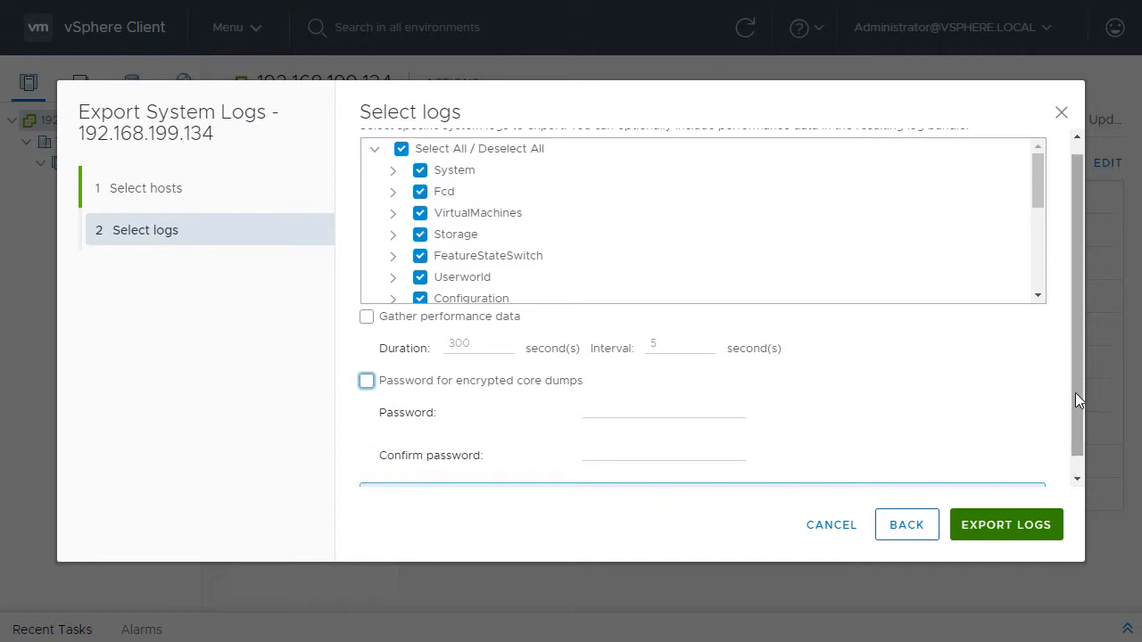
Export the selected logs and open the downloaded zip bundle from the Downloads folder in File Explorer
{"action": "left_click_drag", "start_coordinate": [1076, 390], "coordinate": [1081, 418]}
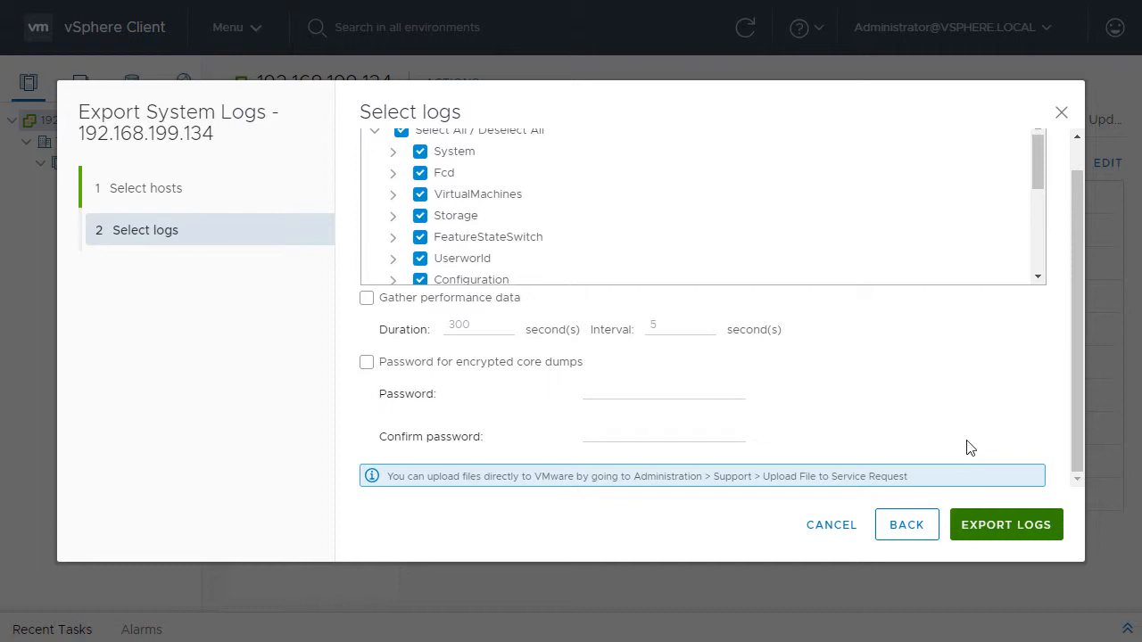
{"action": "left_click", "coordinate": [992, 530]}
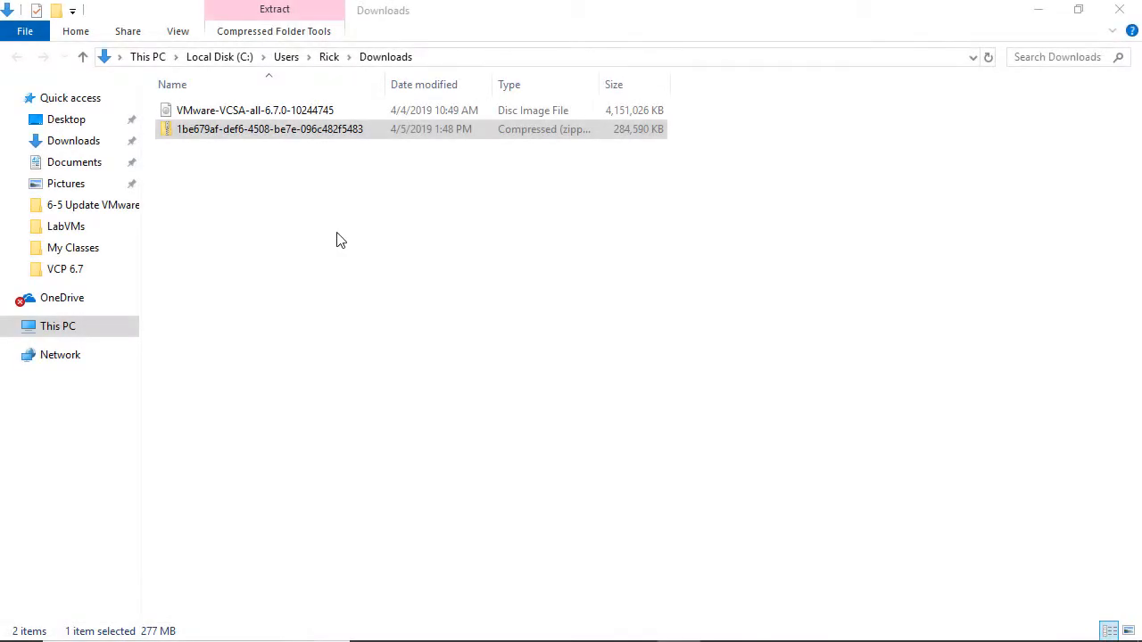
{"action": "left_click", "coordinate": [193, 131]}
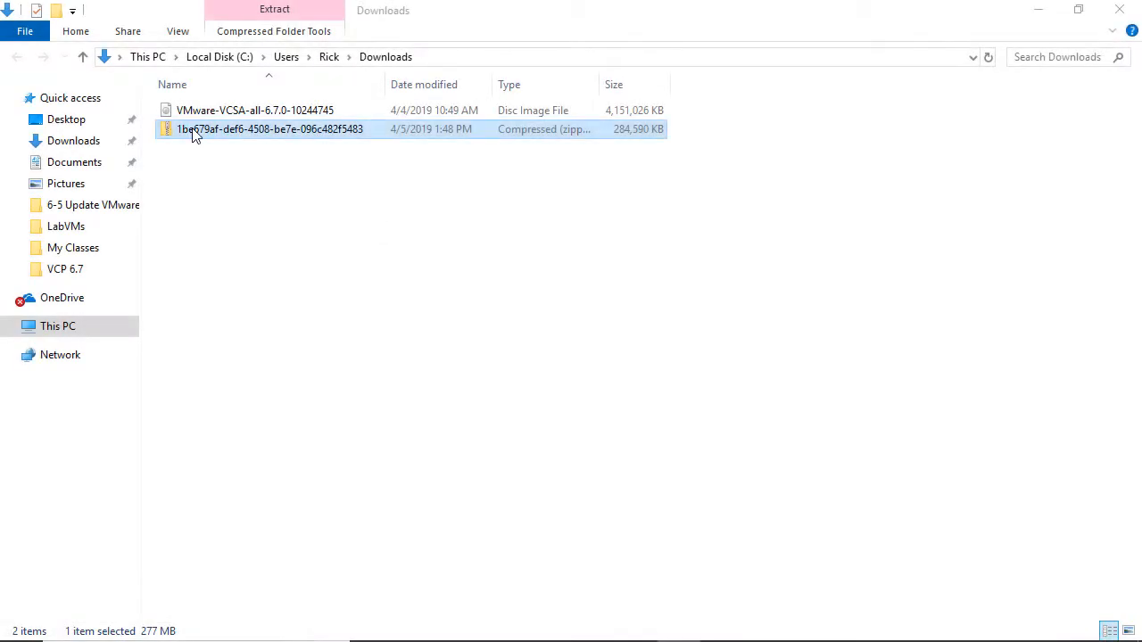
{"action": "double_click", "coordinate": [269, 132]}
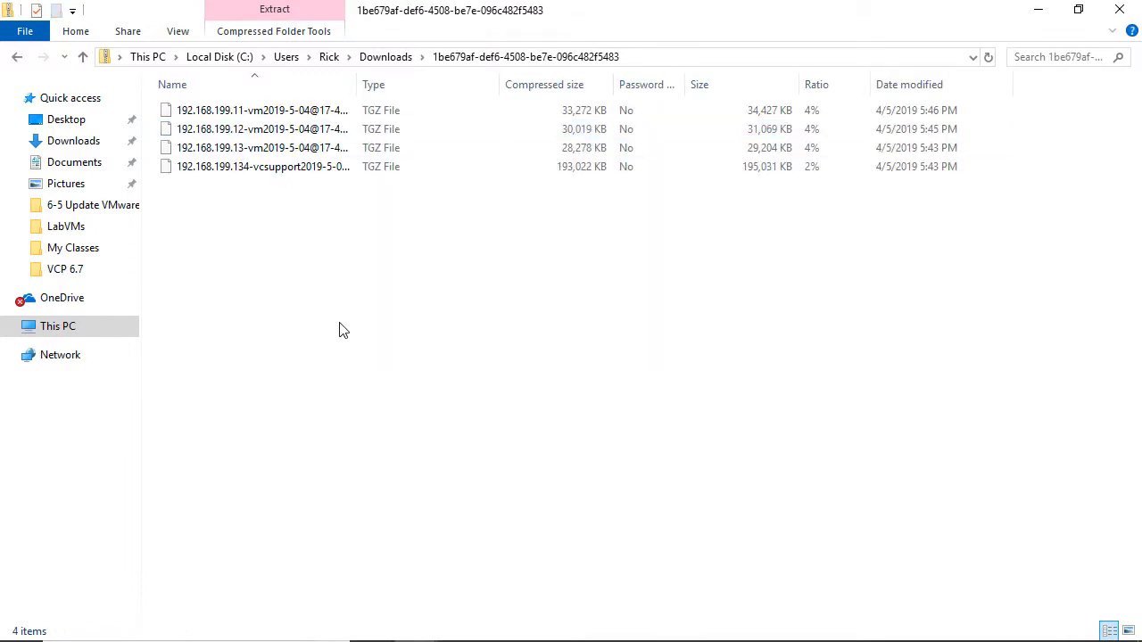
Widen the Name column to show full file names and check the TGZ archives for vCenter Server and each host
{"action": "left_click_drag", "start_coordinate": [356, 74], "coordinate": [514, 77]}
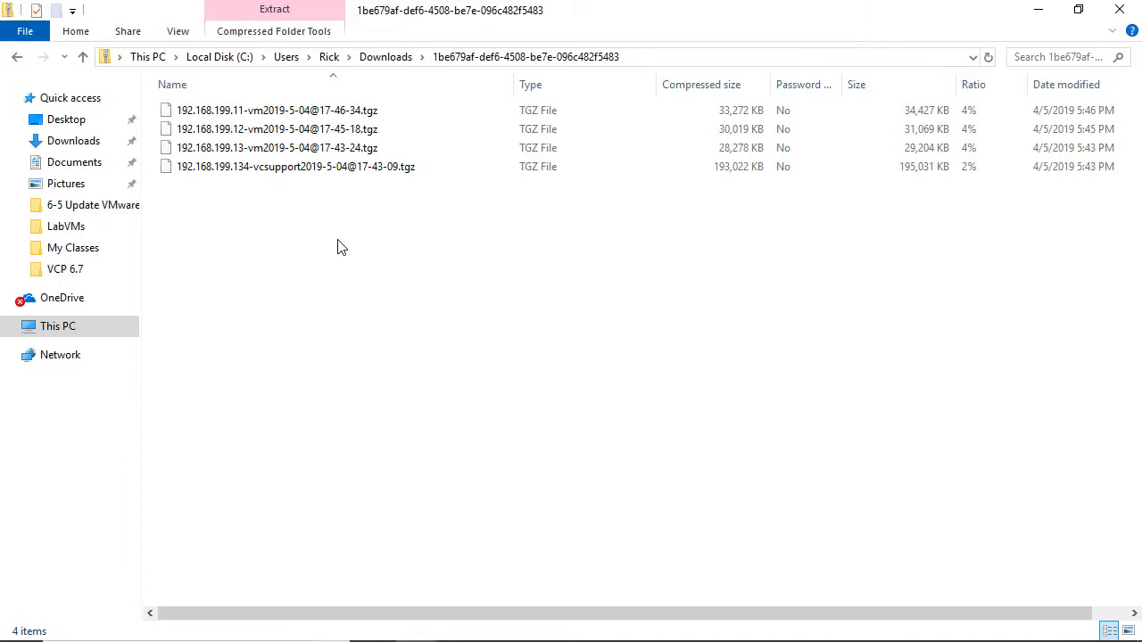
{"action": "left_click", "coordinate": [218, 170]}
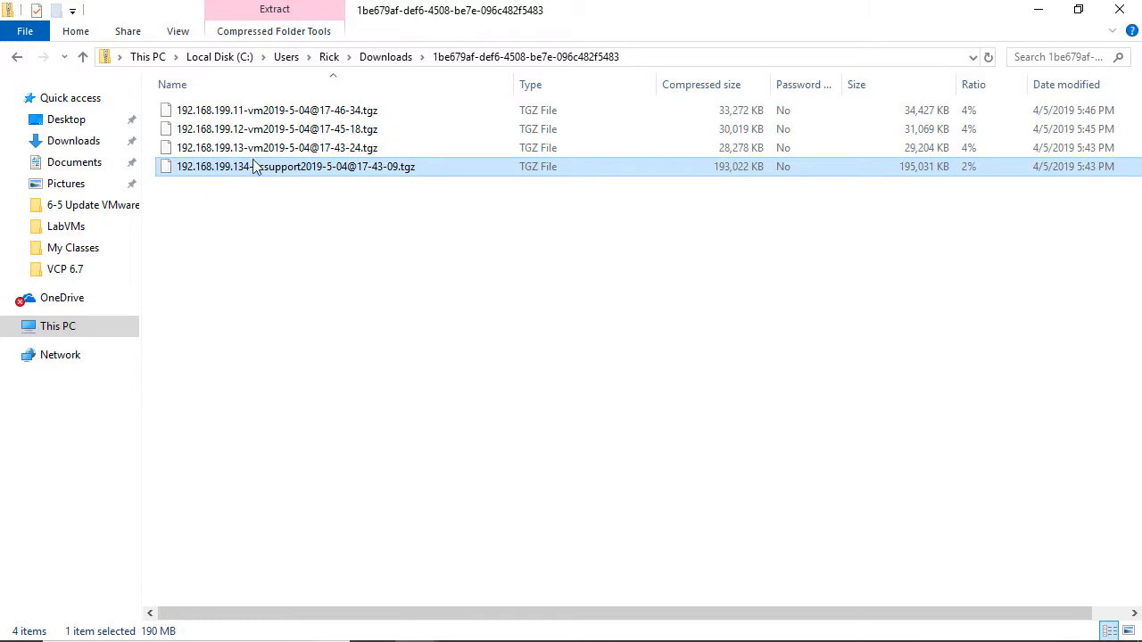
{"action": "left_click", "coordinate": [238, 147]}
{"action": "left_click", "coordinate": [235, 128]}
{"action": "left_click", "coordinate": [236, 111]}
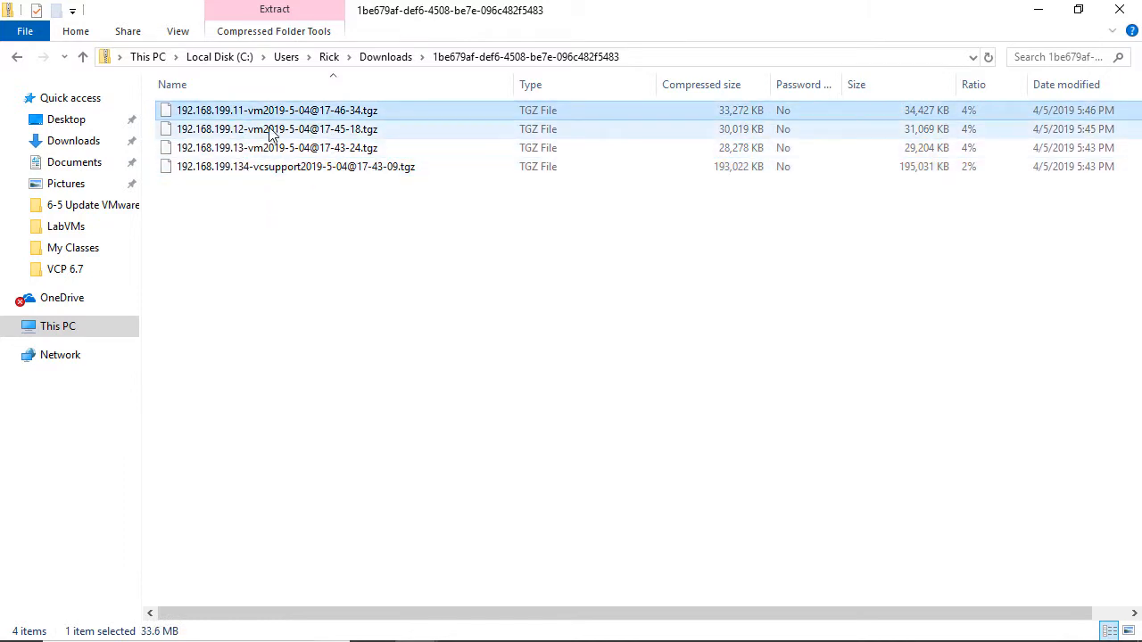
Open the TGZ log archive of host 192.168.199.11 and the esx-host1 folder inside it
{"action": "double_click", "coordinate": [242, 113]}
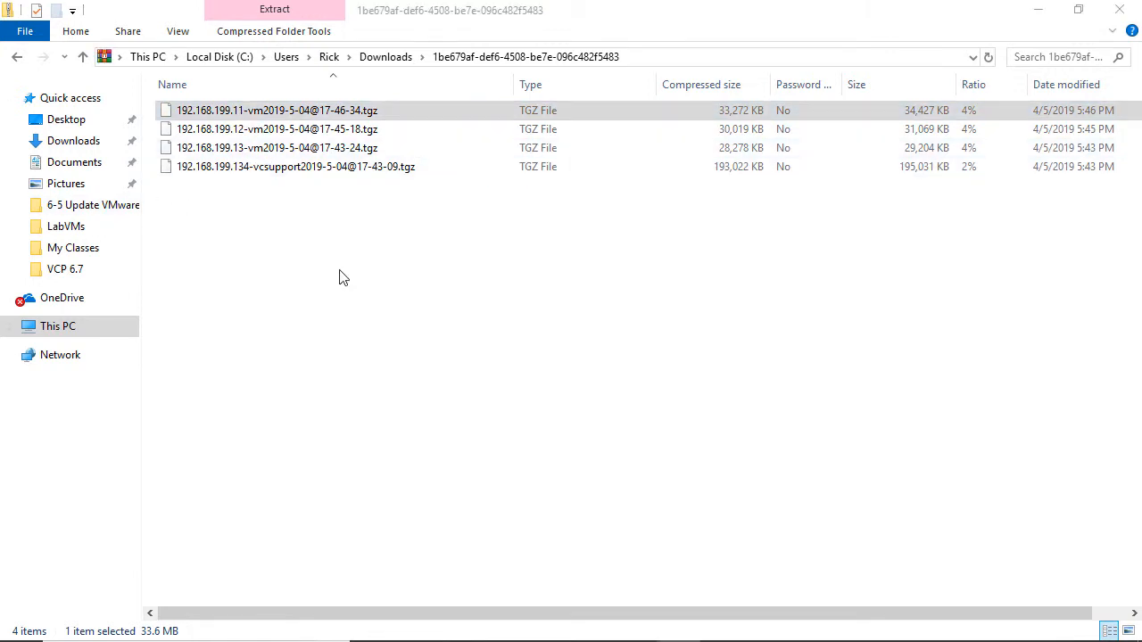
{"action": "double_click", "coordinate": [268, 116]}
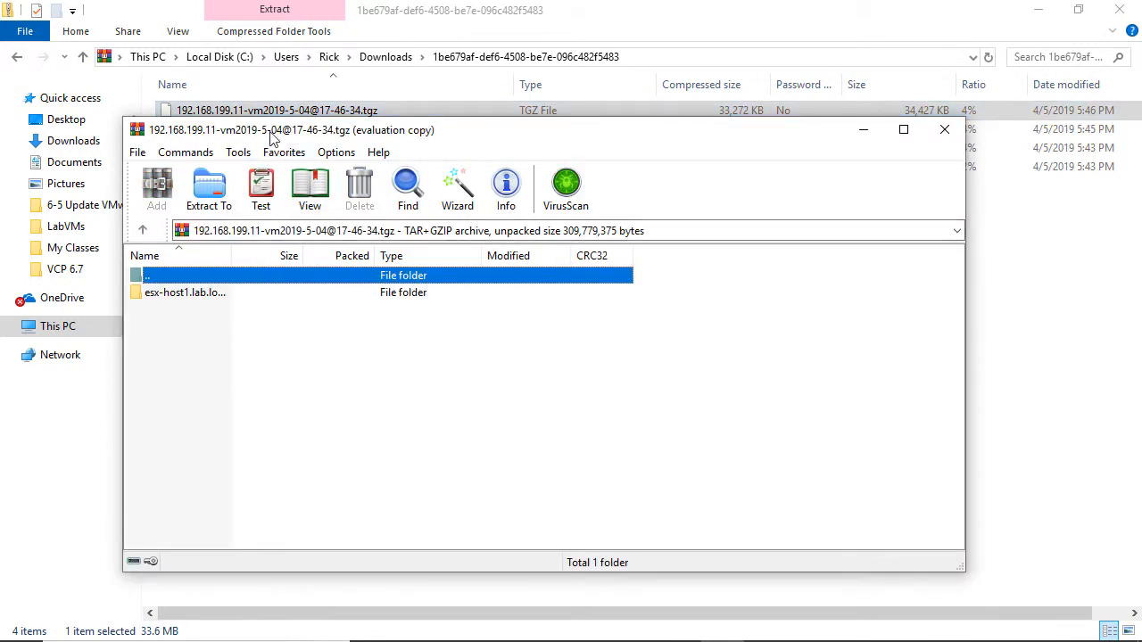
{"action": "double_click", "coordinate": [171, 295]}
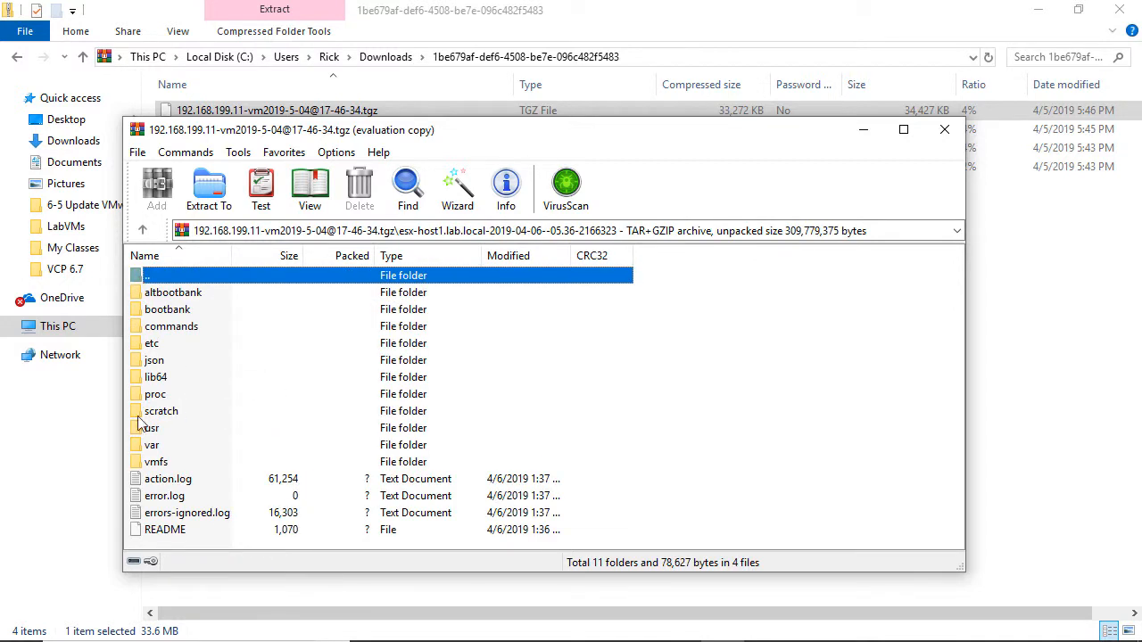
Open action.log from the esx-host1 folder in a maximized Notepad window and read through its entries
{"action": "double_click", "coordinate": [195, 483]}
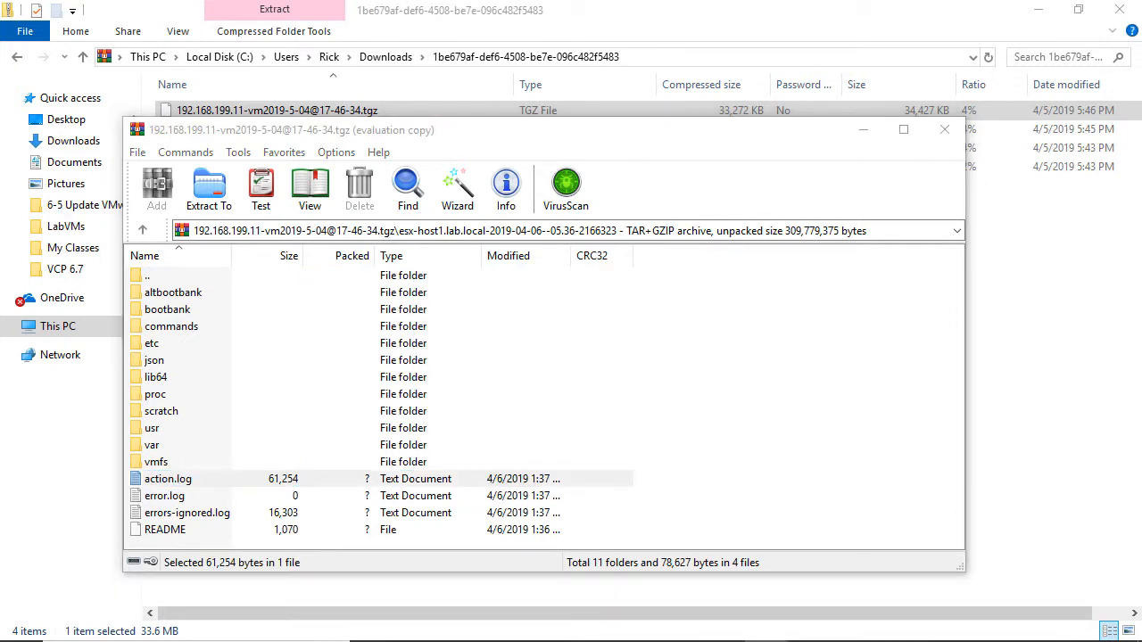
{"action": "left_click_drag", "start_coordinate": [0, 380], "coordinate": [549, 322]}
{"action": "double_click", "coordinate": [550, 322]}
{"action": "scroll", "coordinate": [549, 322], "scroll_direction": "down", "scroll_amount": 13}
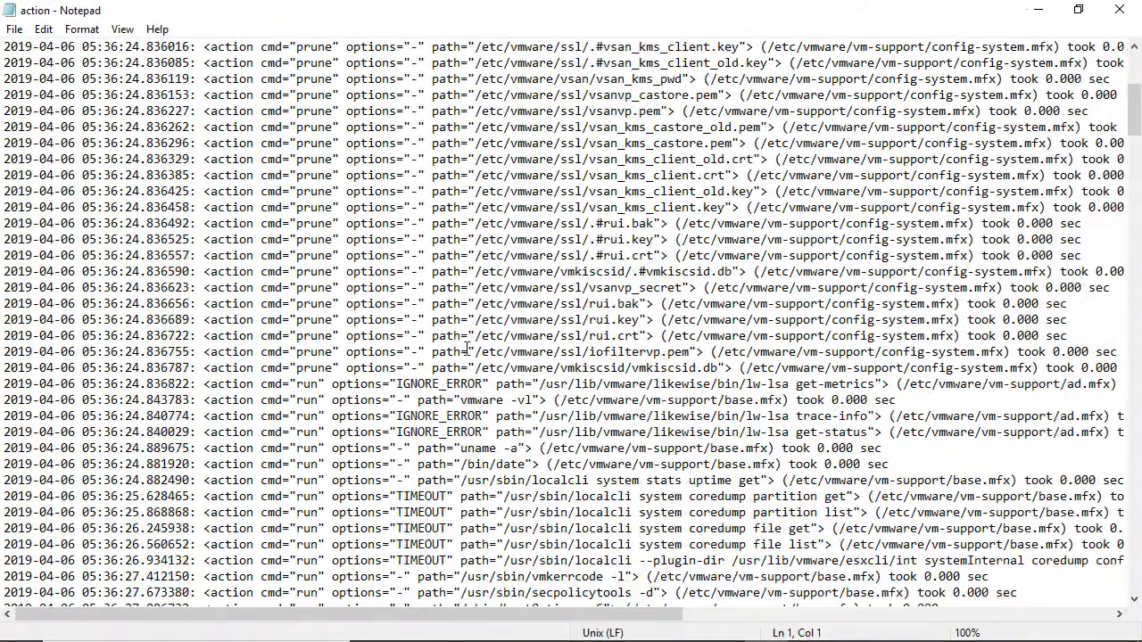
Read further through the esx-host1 action.log entries, and close the log and the archive of host 192.168.199.11
{"action": "scroll", "coordinate": [479, 432], "scroll_direction": "down", "scroll_amount": 20}
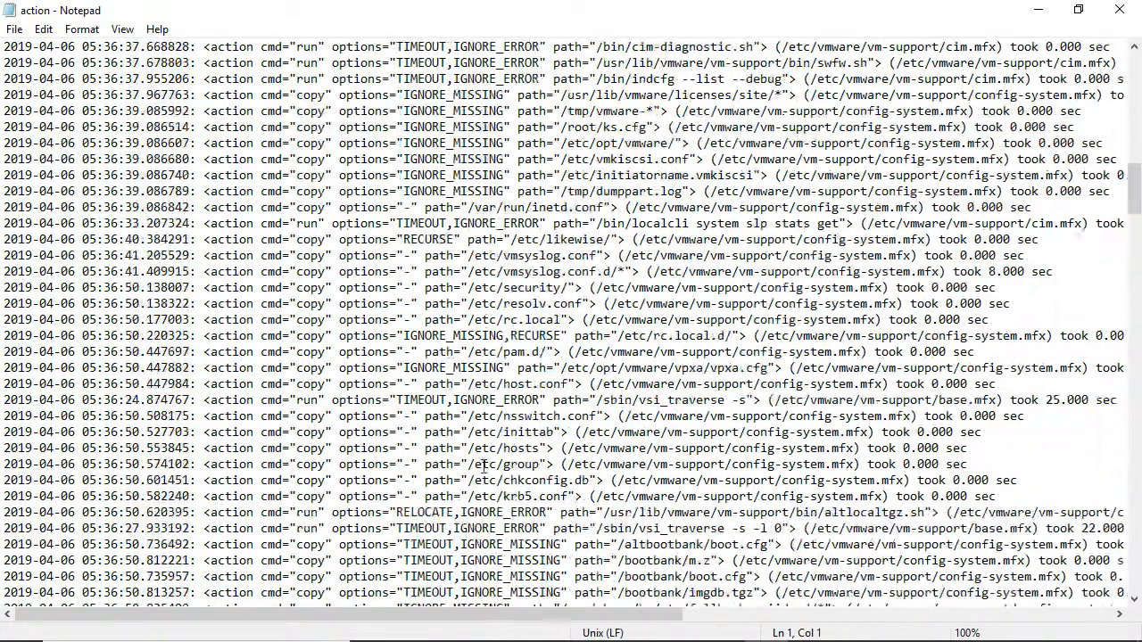
{"action": "scroll", "coordinate": [483, 473], "scroll_direction": "down", "scroll_amount": 8}
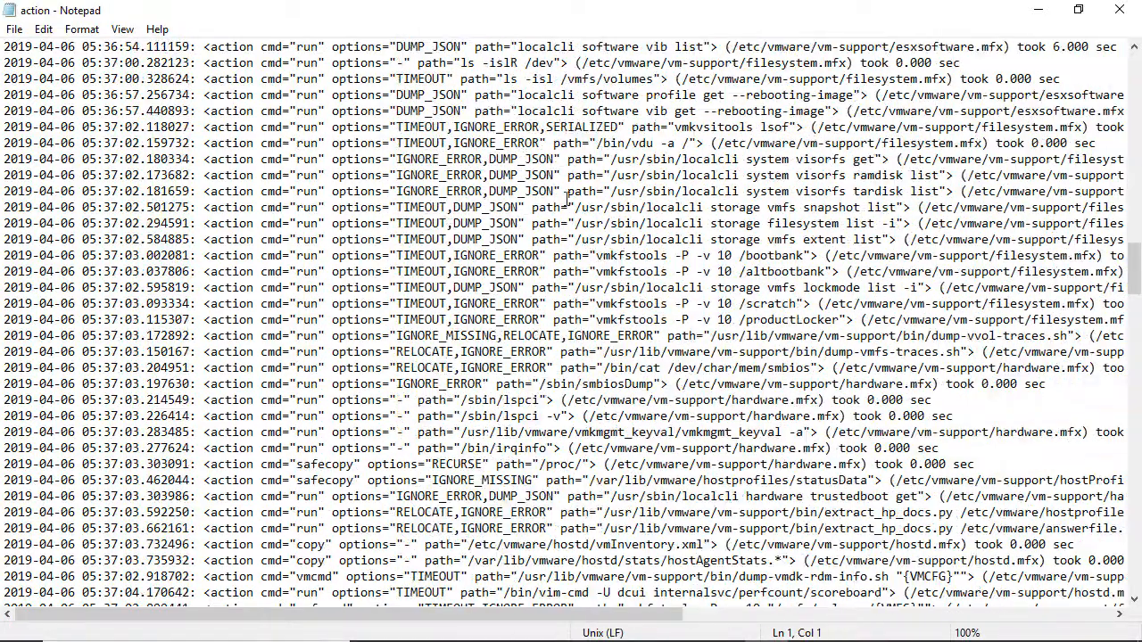
{"action": "left_click", "coordinate": [1119, 8]}
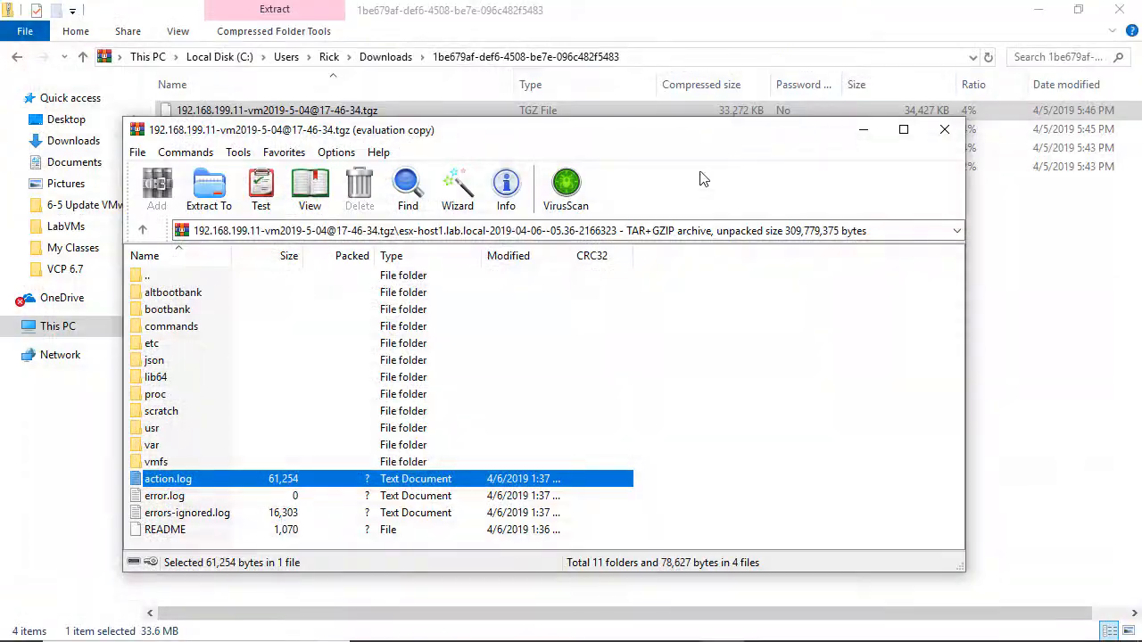
{"action": "left_click", "coordinate": [945, 129]}
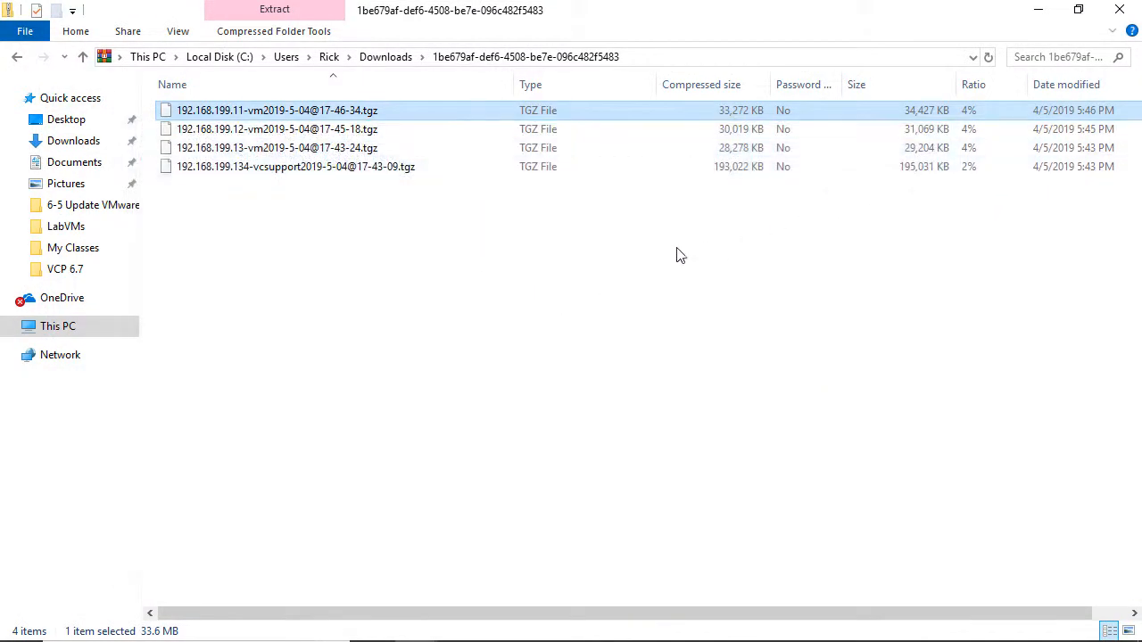
Open the vcsupport TGZ archive of vCenter Server 192.168.199.134 and the vc-vc65 folder inside it
{"action": "left_click", "coordinate": [277, 170]}
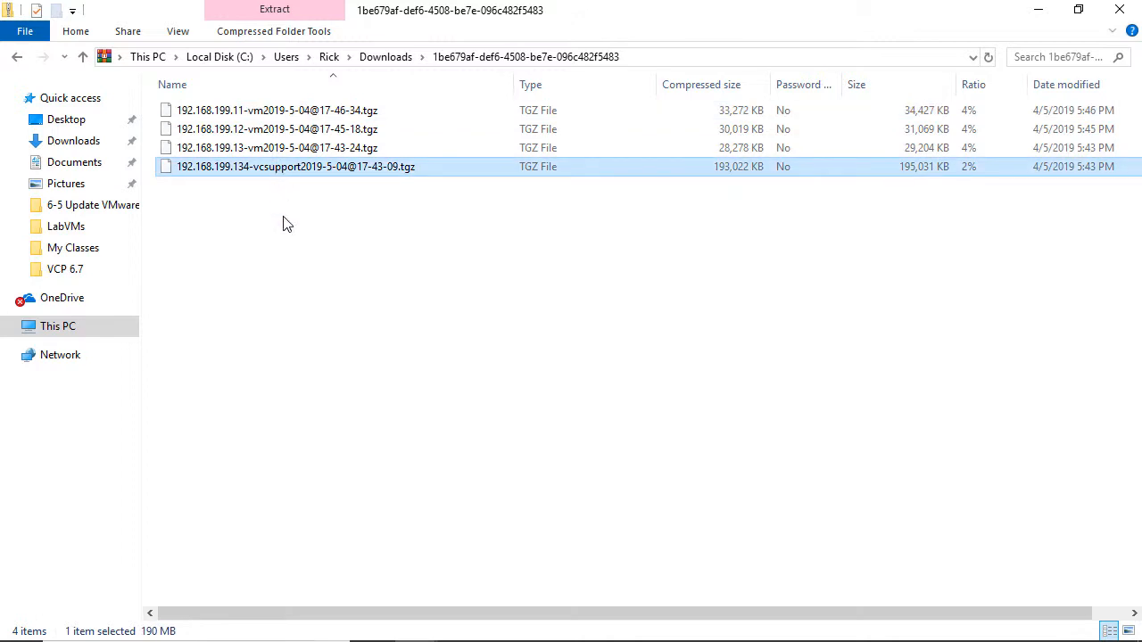
{"action": "double_click", "coordinate": [257, 176]}
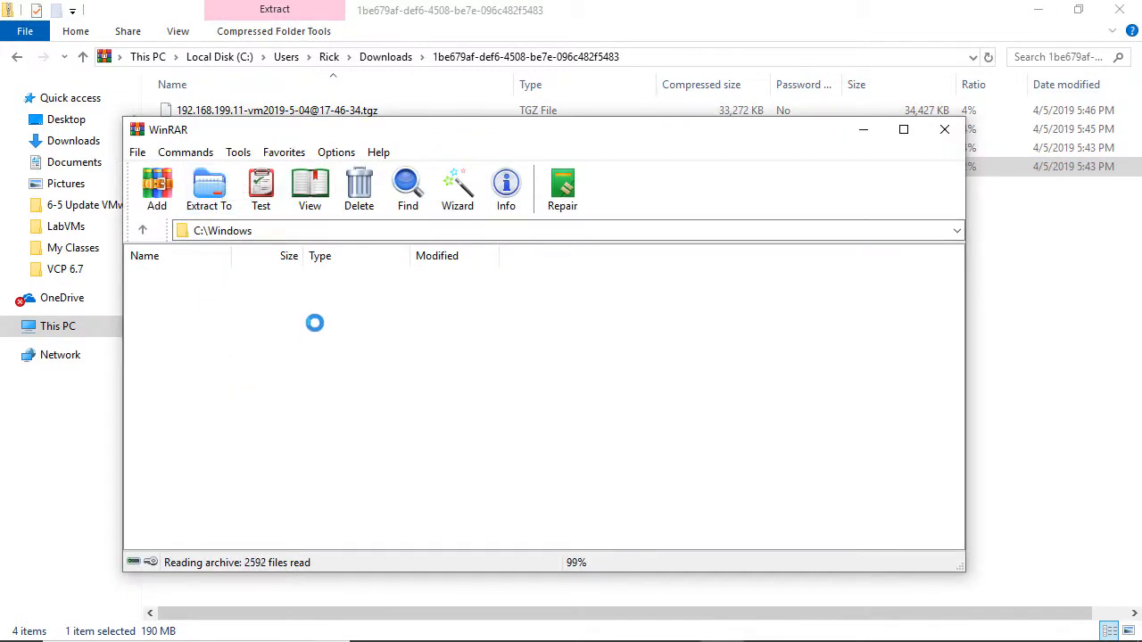
{"action": "double_click", "coordinate": [179, 295]}
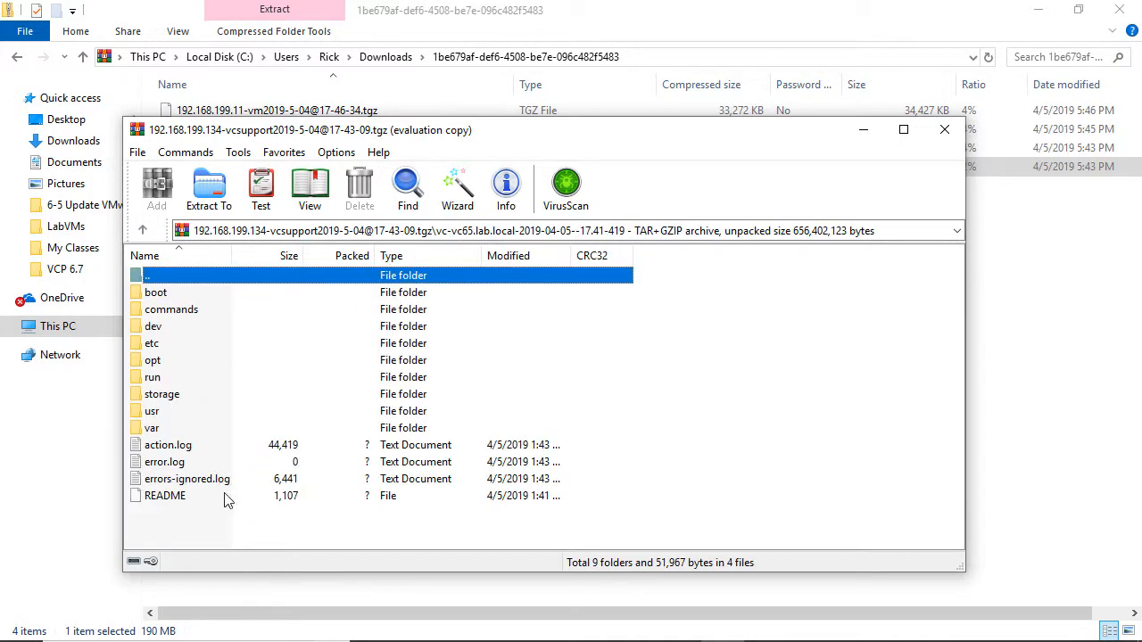
View action.log from the vc-vc65 folder, and close the log and the vCenter Server archive
{"action": "double_click", "coordinate": [171, 446]}
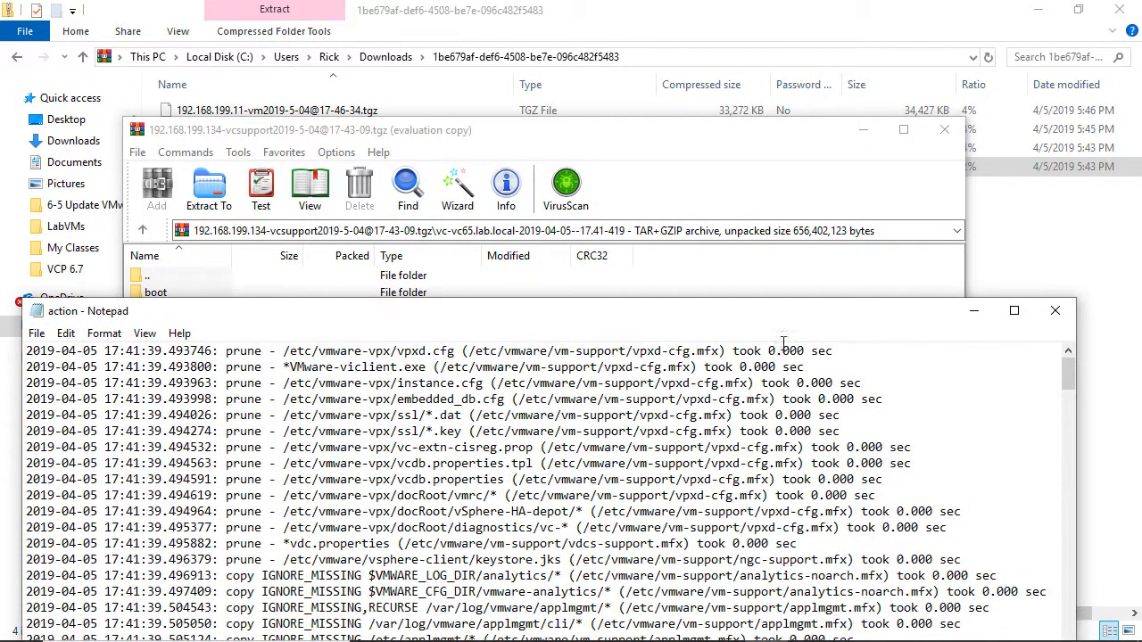
{"action": "left_click", "coordinate": [1054, 310]}
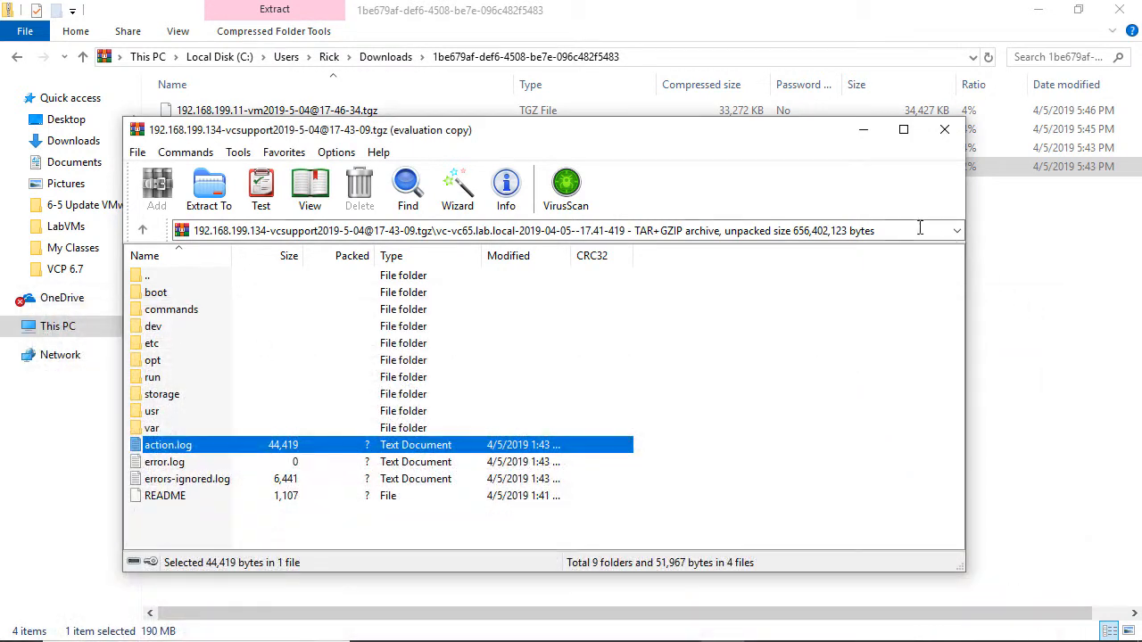
{"action": "left_click", "coordinate": [945, 129]}
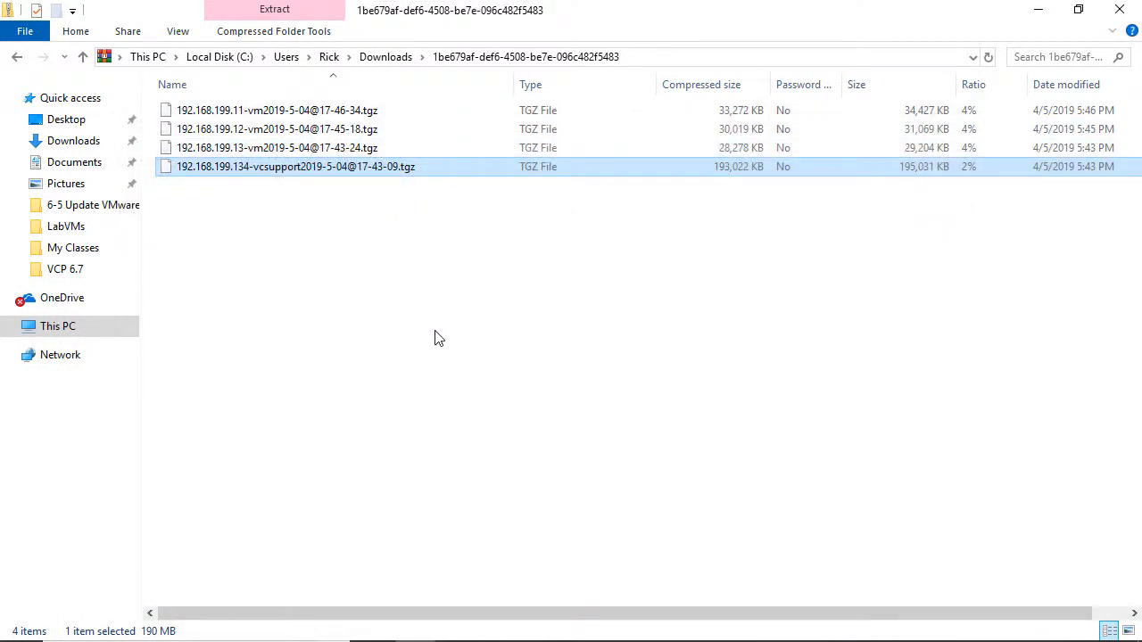